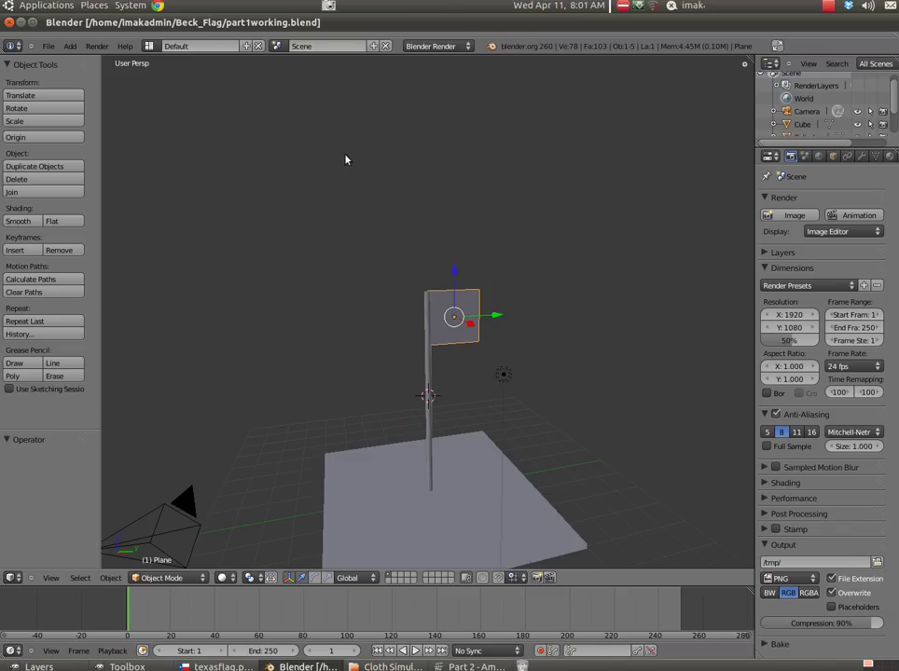
Step: Close the other recording's window from the taskbar and orbit the flag scene
right_click(456, 664)
left_click(456, 653)
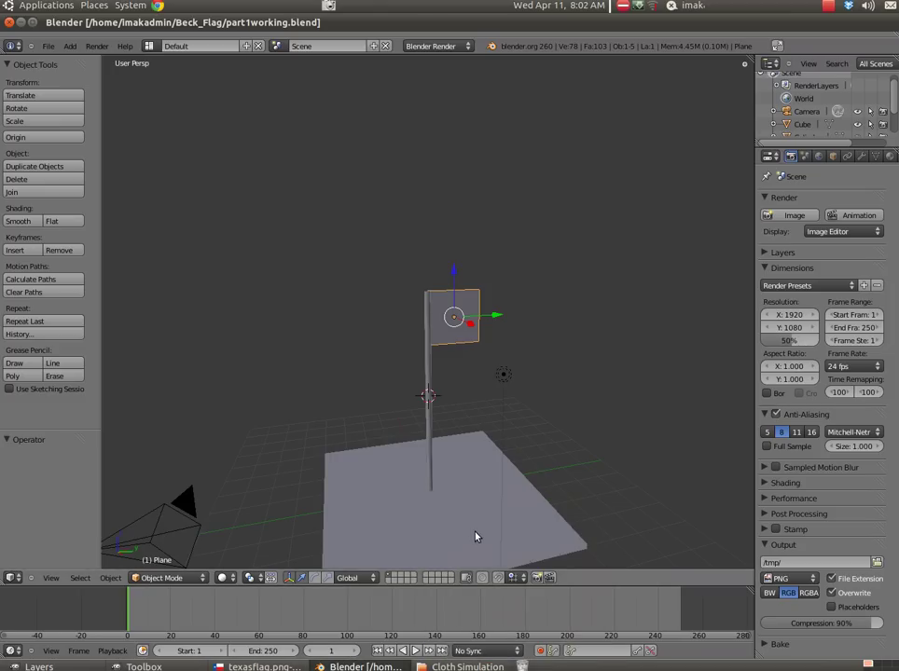
middle_click_drag(441, 525, 426, 497)
Step: Select the flag plane and move it 0.116 along Y against the flagpole
right_click(399, 519)
right_click(431, 499)
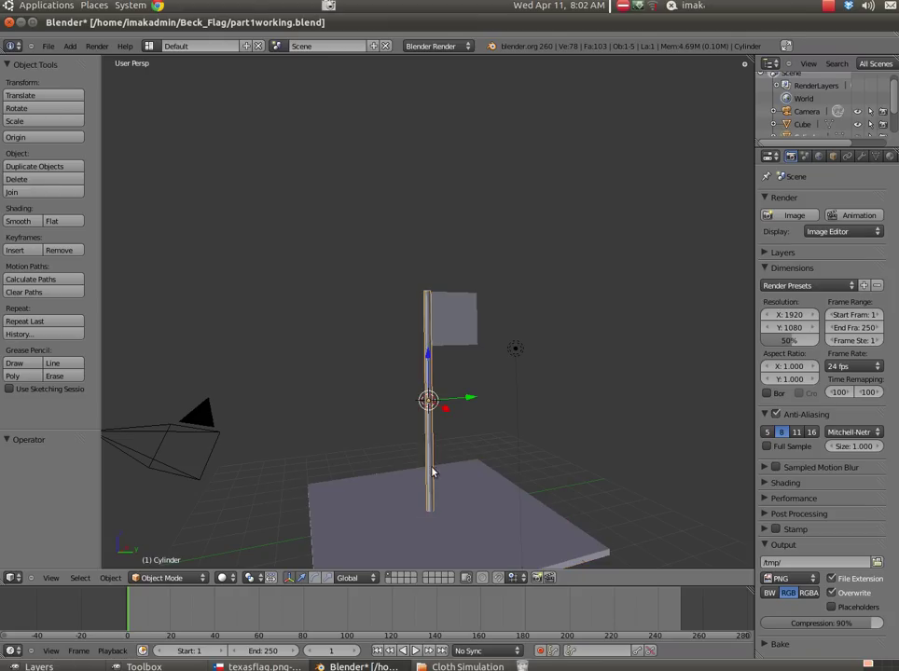
right_click(445, 344)
key("g")
key("Escape")
middle_click_drag(498, 373, 448, 402)
left_click_drag(503, 323, 506, 323)
middle_click_drag(435, 425, 441, 417)
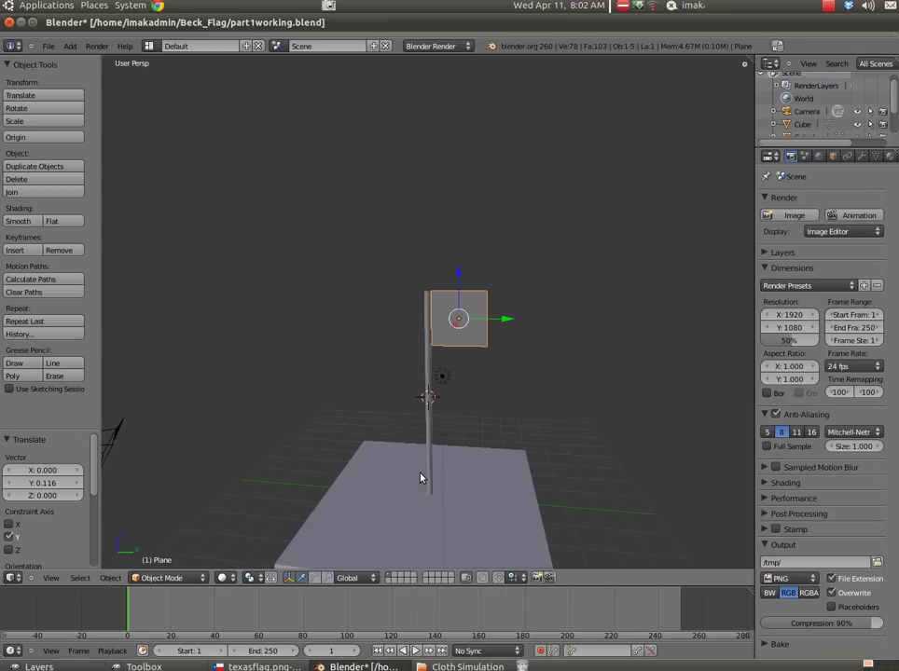
Step: Change the side Properties area's editor type to the UV/Image Editor
left_click(768, 157)
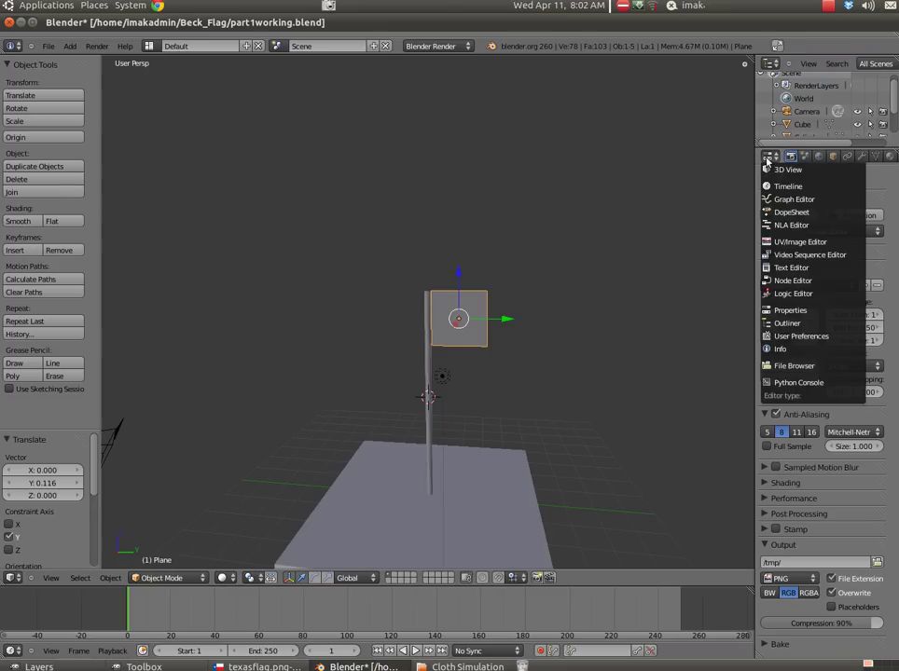
left_click(735, 159)
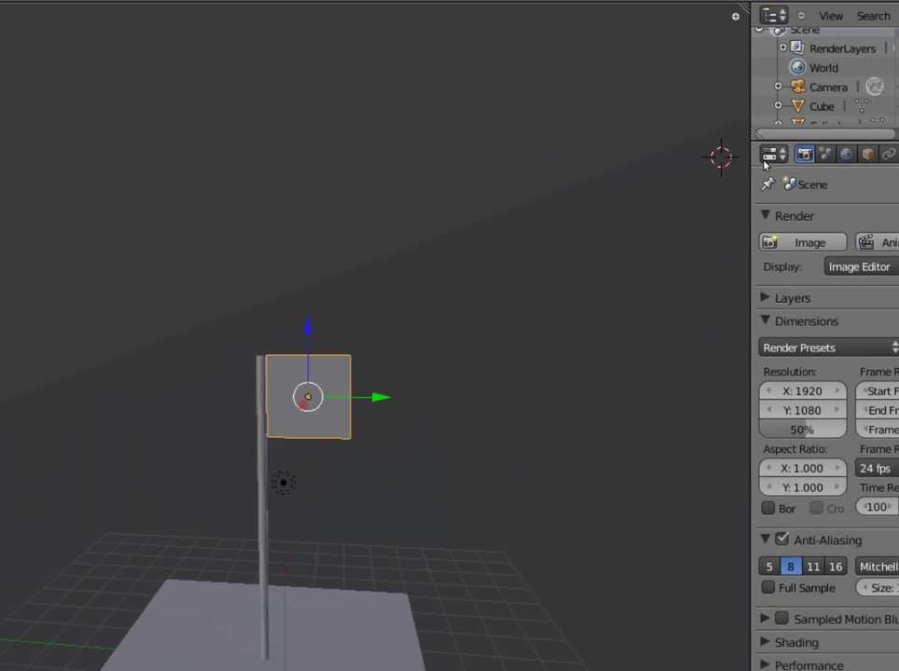
left_click(768, 156)
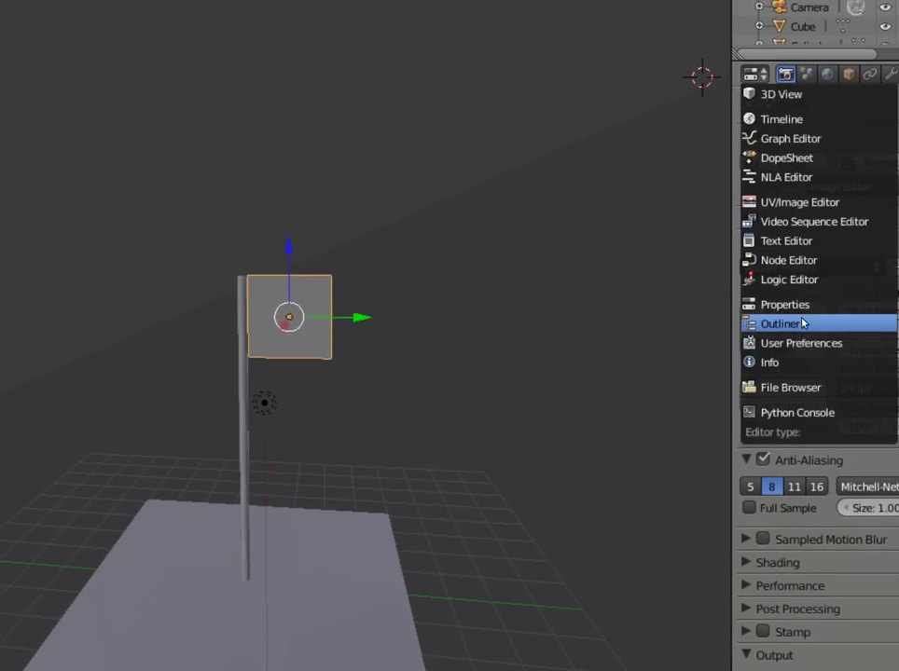
left_click(807, 221)
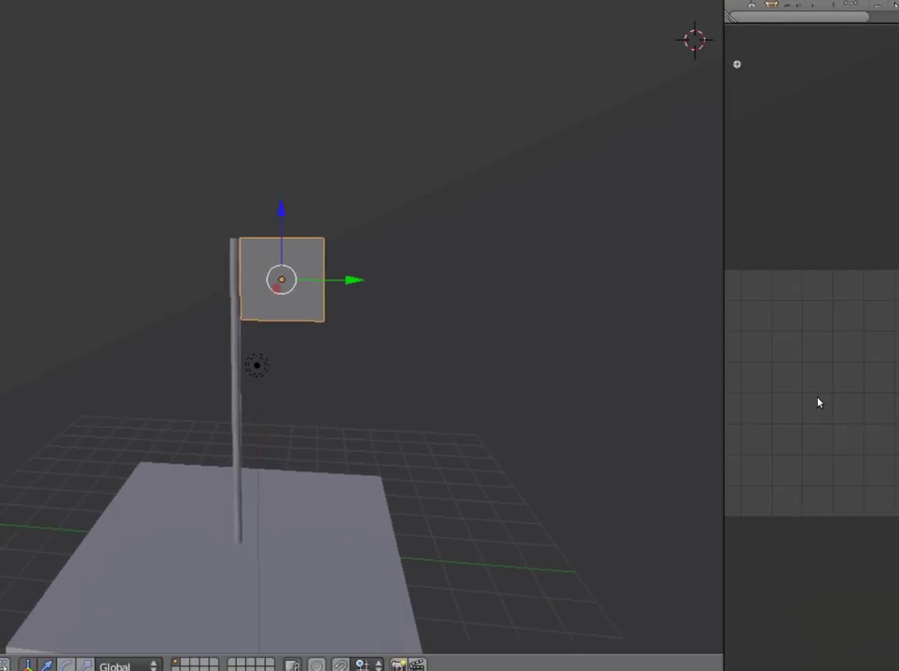
scroll(819, 403, "down", 3)
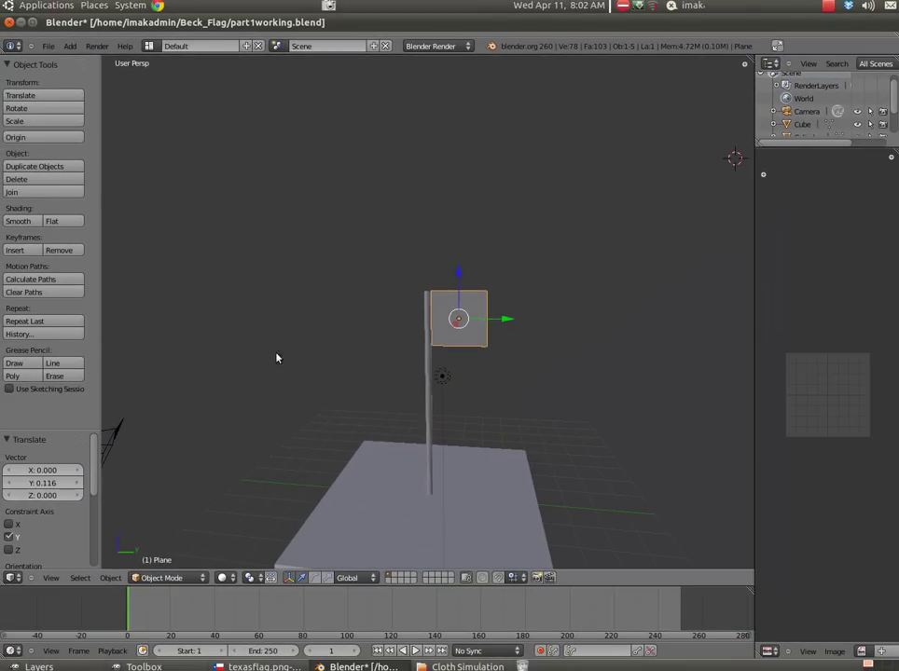
Step: Enter Edit Mode on the flag plane and apply UV Mapping > Unwrap
left_click(163, 577)
left_click(156, 549)
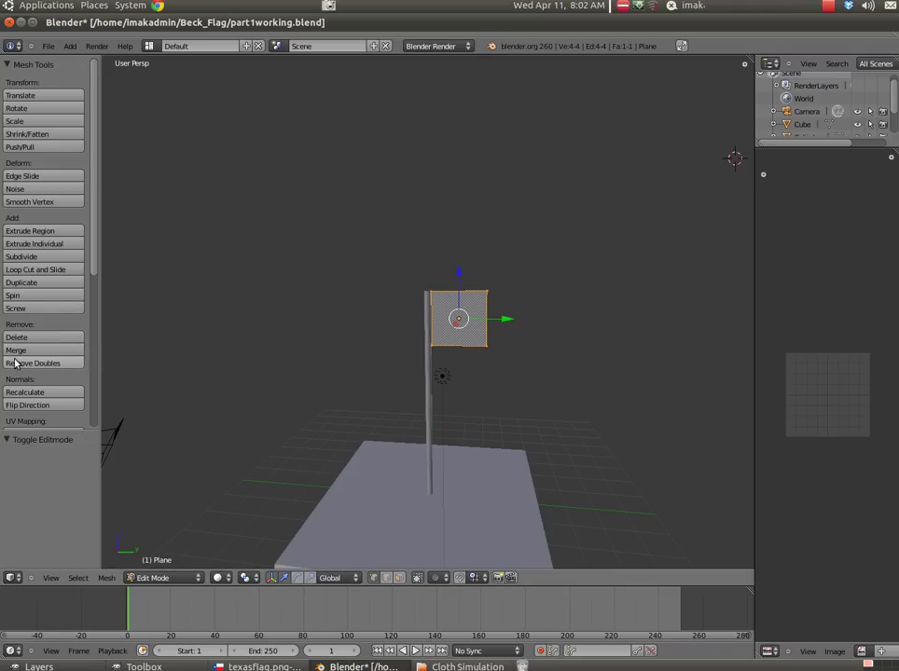
scroll(18, 360, "down", 2)
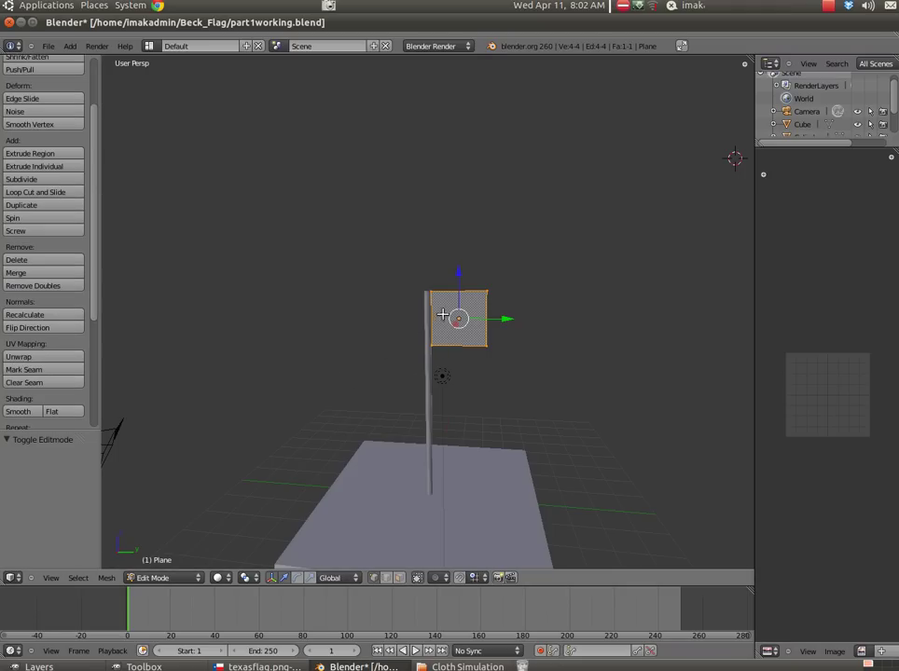
left_click(19, 358)
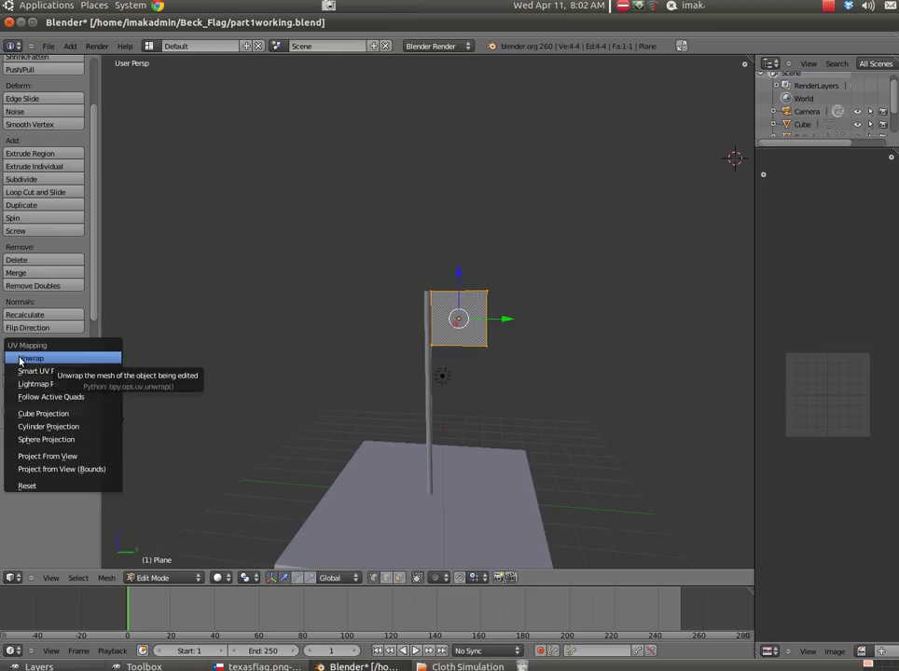
left_click(20, 359)
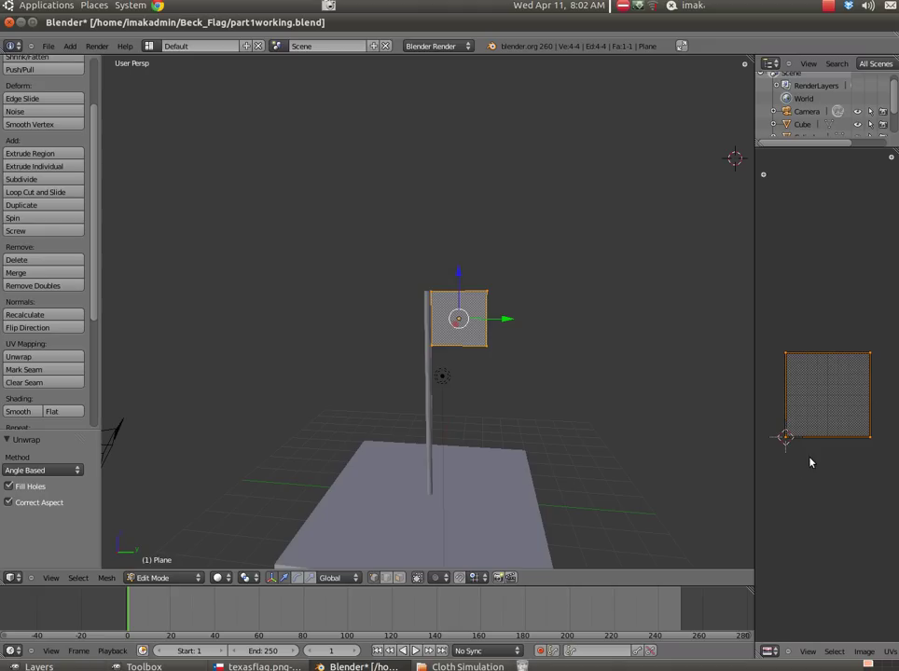
Step: Open texasflag.png through Image > Open Image in the UV editor
left_click(864, 651)
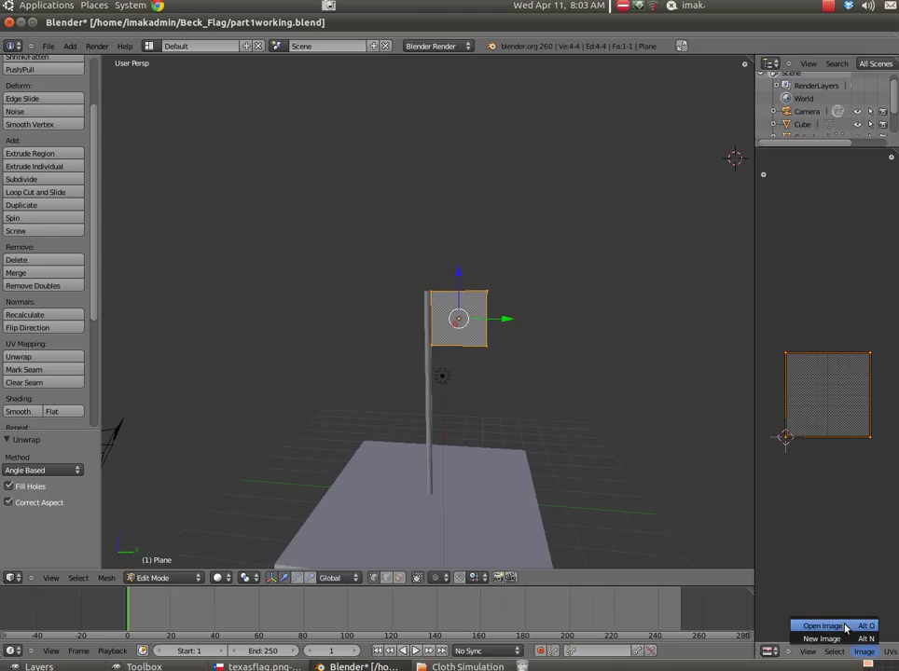
left_click(824, 625)
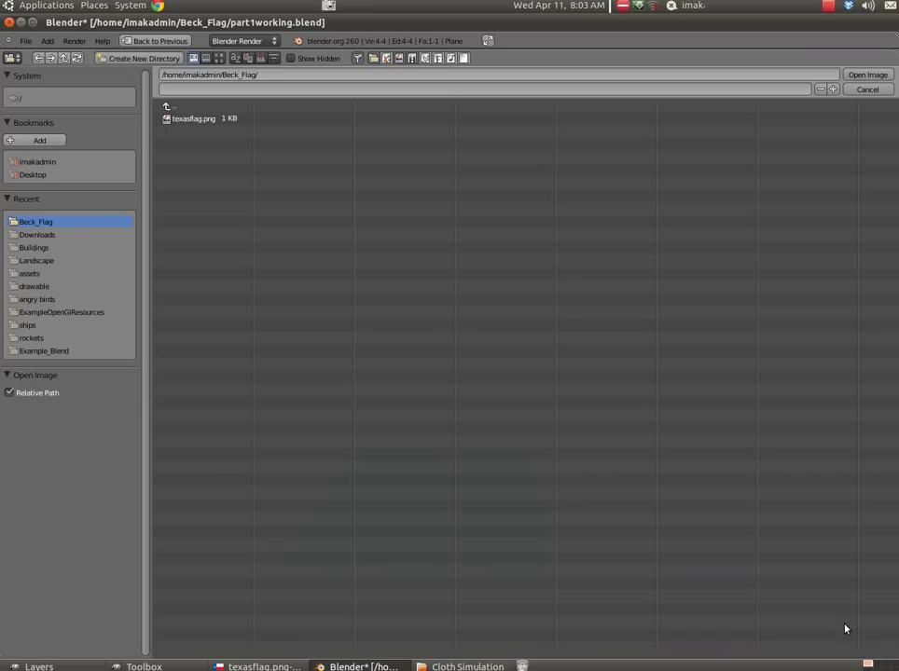
left_click(193, 122)
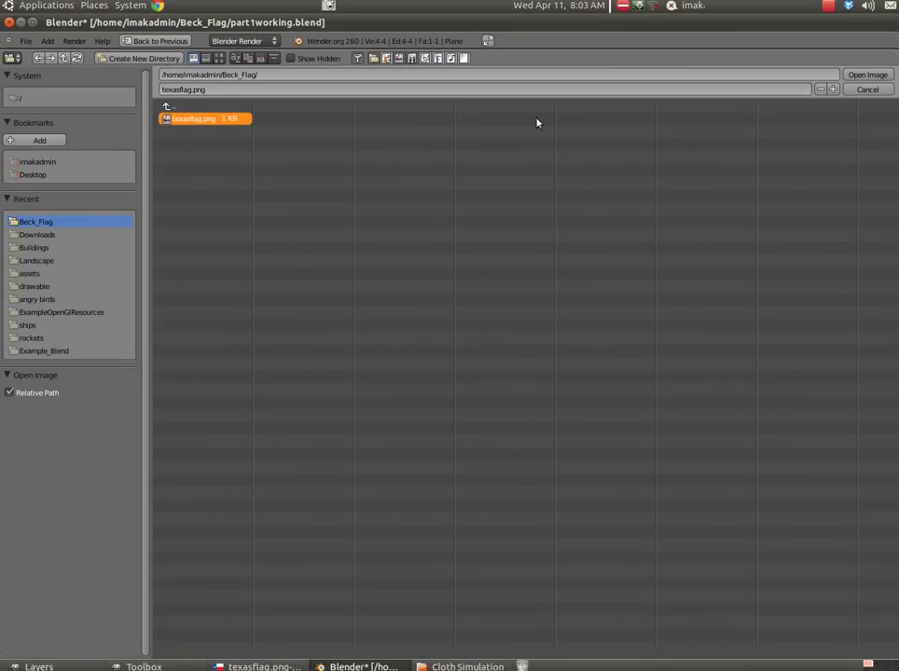
left_click(859, 76)
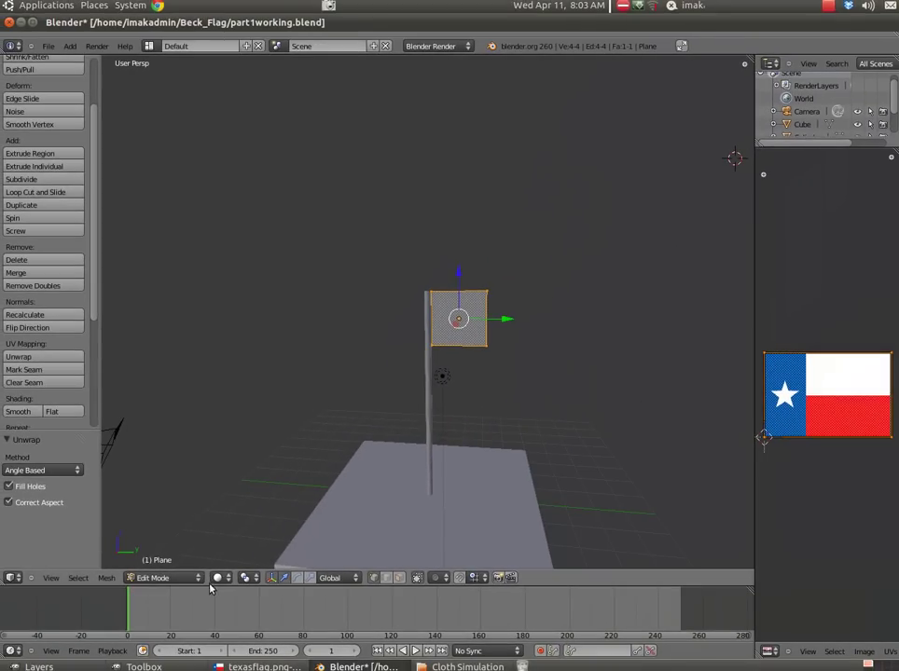
Step: Set the 3D viewport shading to Textured
left_click(298, 515)
left_click(224, 522)
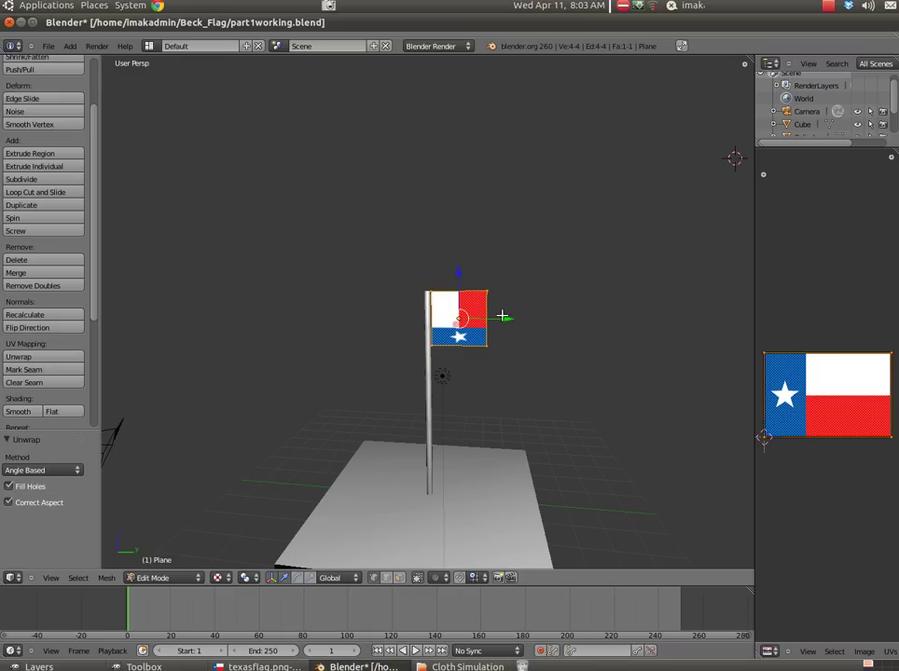
Step: View the flag front-on and rotate its mesh -90° about the global X axis
middle_click_drag(533, 340, 391, 331)
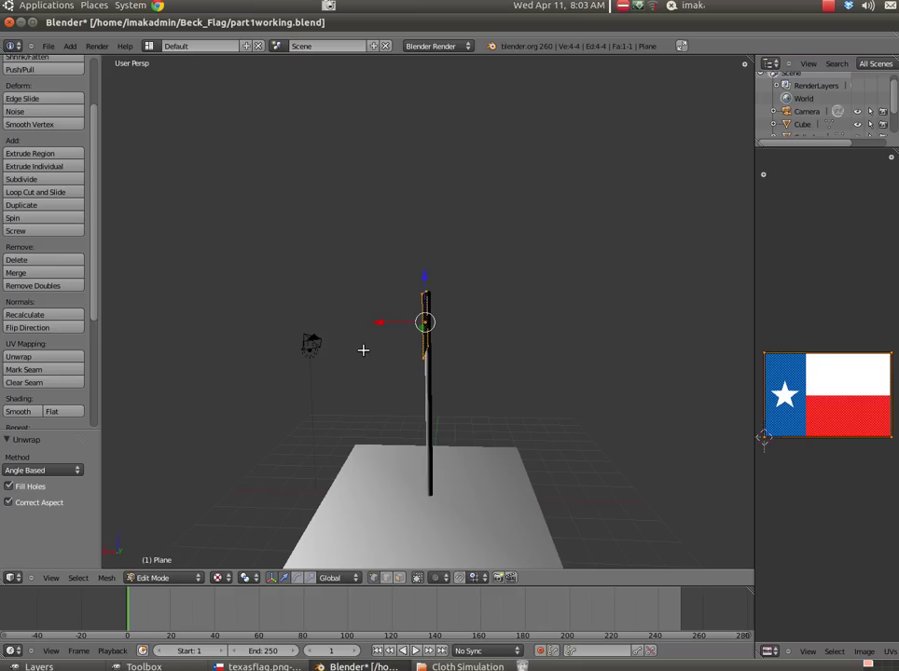
middle_click_drag(338, 373, 476, 375)
key("r")
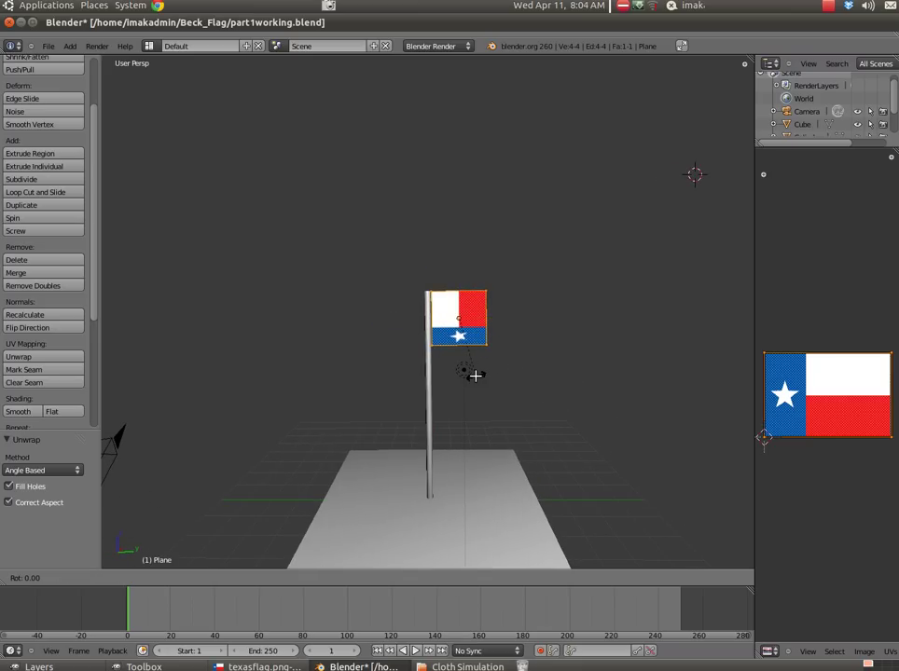
key("x")
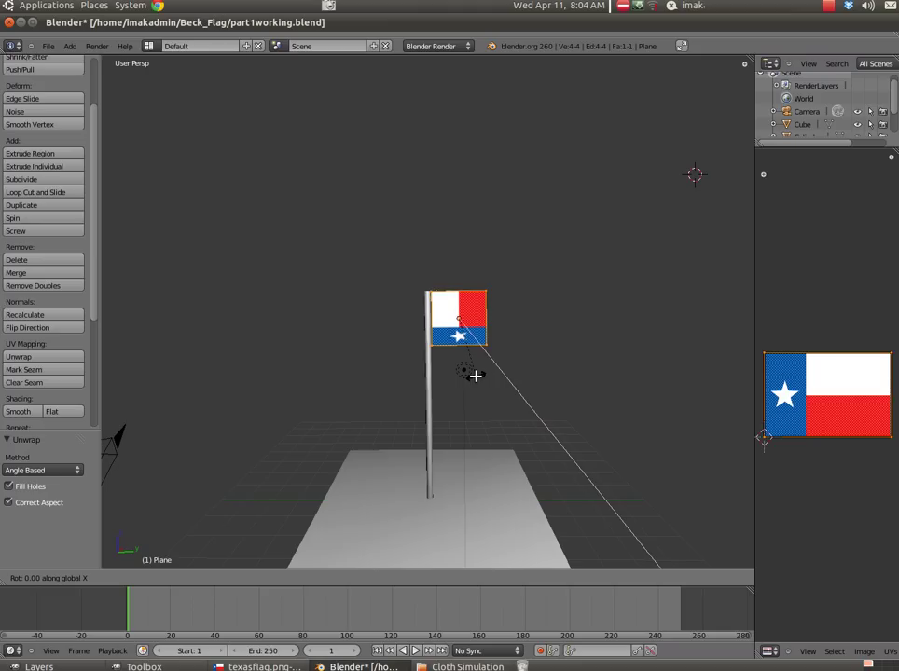
type("0")
type("-90")
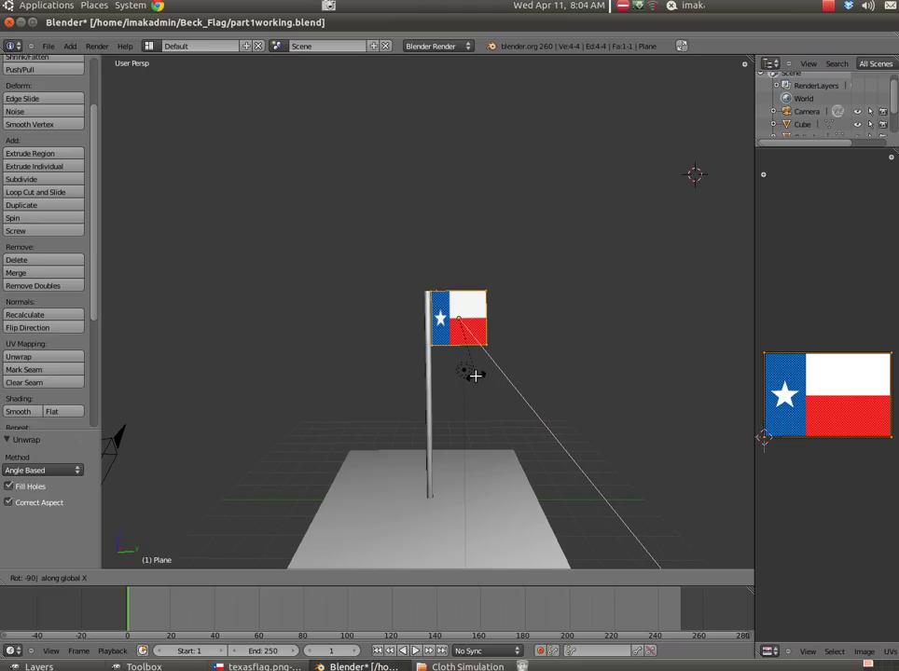
key("Return")
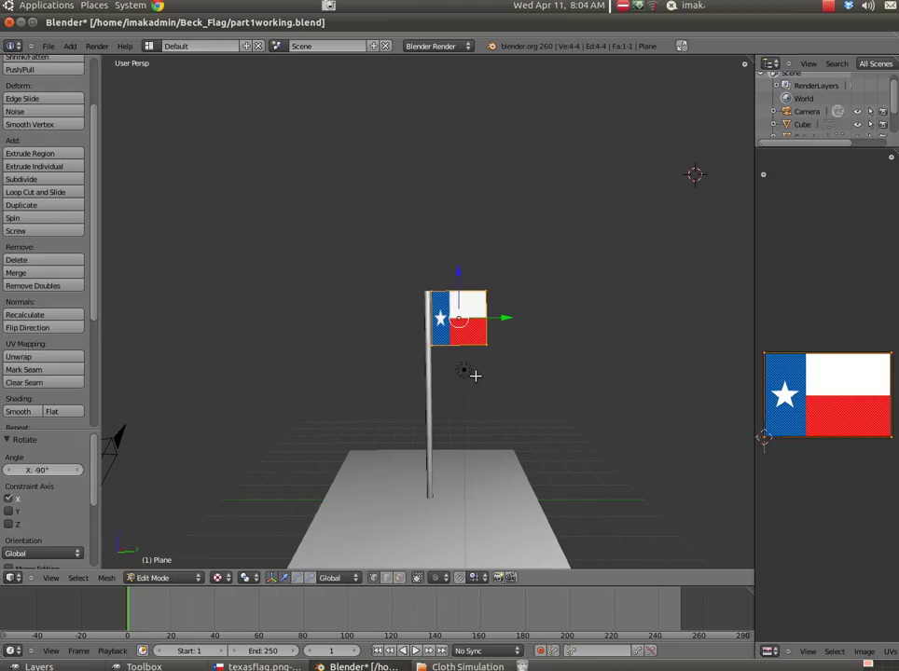
Step: Subdivide the flag mesh six times to get a 4096-face grid
scroll(13, 348, "down", 1)
scroll(13, 345, "up", 1)
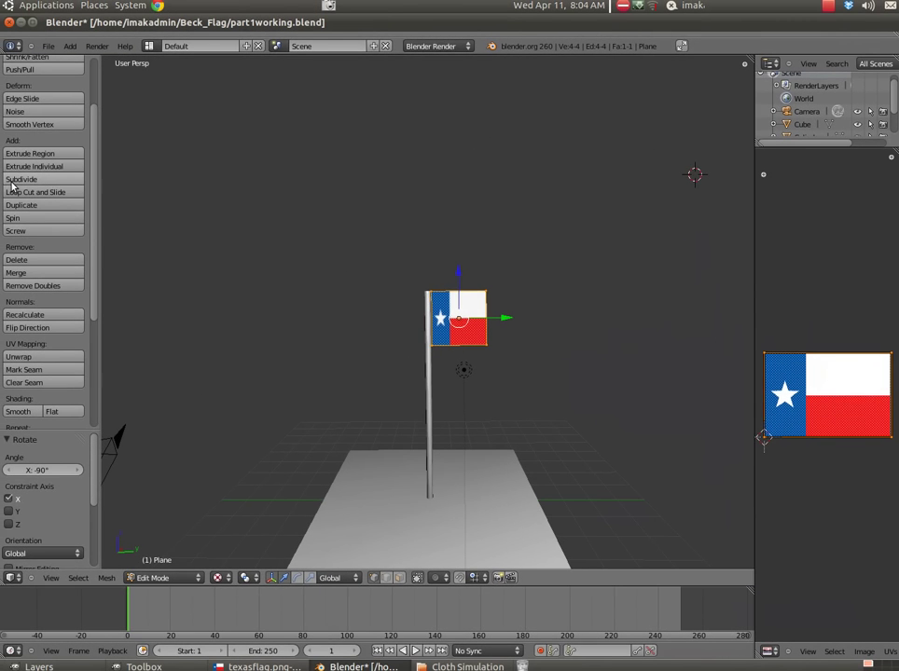
left_click(13, 180)
left_click(13, 180)
left_click(13, 180)
left_click(13, 180)
left_click(13, 180)
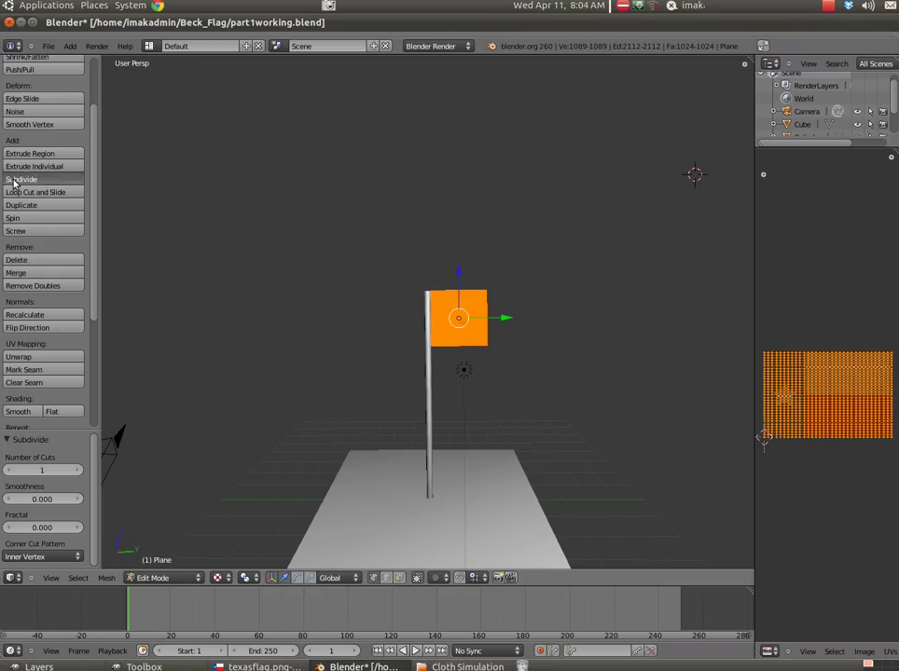
left_click(13, 179)
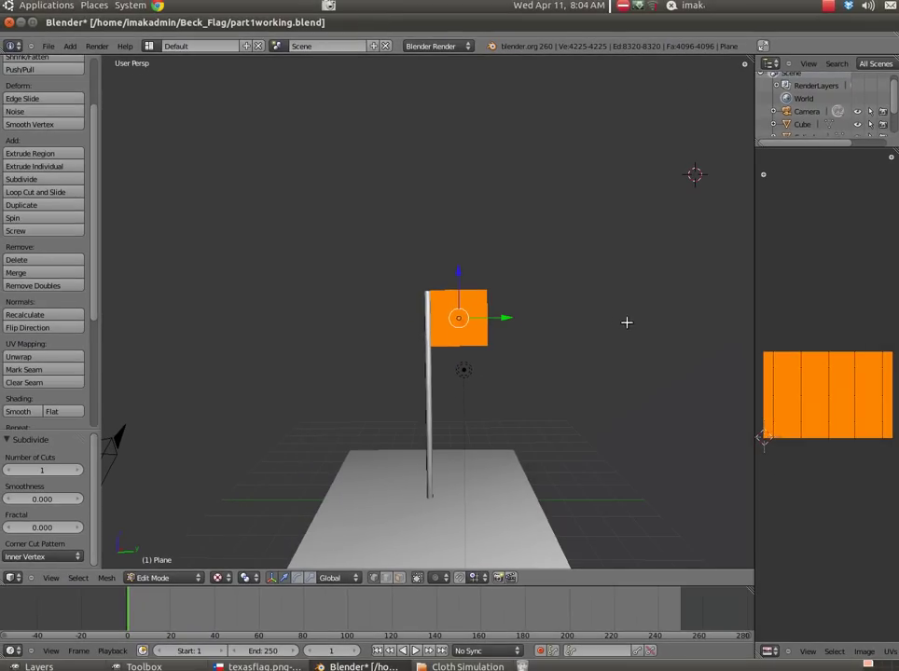
Step: Deselect all of the flag's vertices
scroll(432, 336, "up", 2)
key("a")
key("alt+z")
scroll(433, 334, "up", 3)
Step: Border-select the 65-vertex column along the flag's pole-side edge
scroll(434, 333, "up", 1)
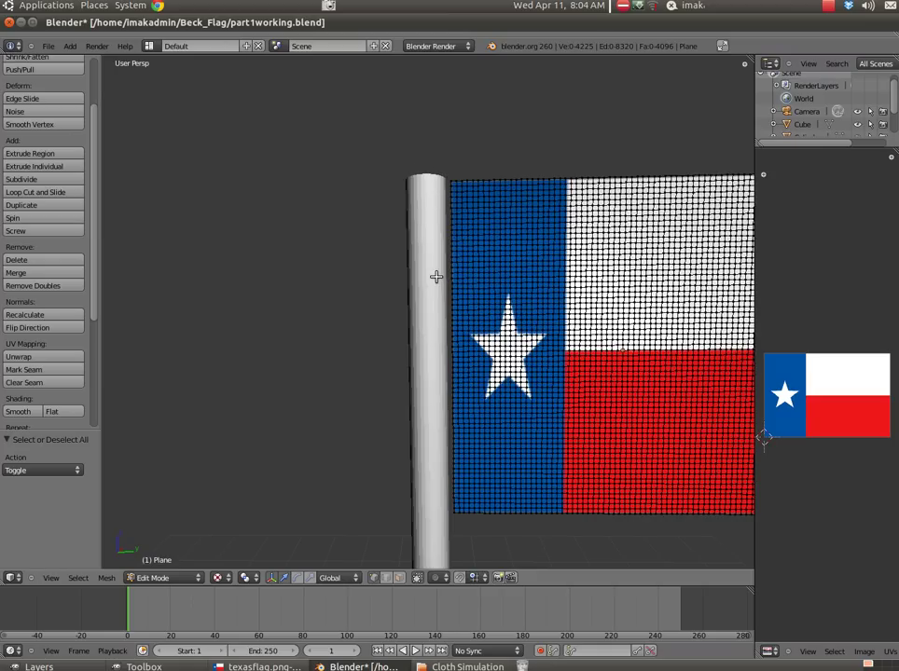
scroll(437, 271, "up", 2)
scroll(436, 269, "down", 1)
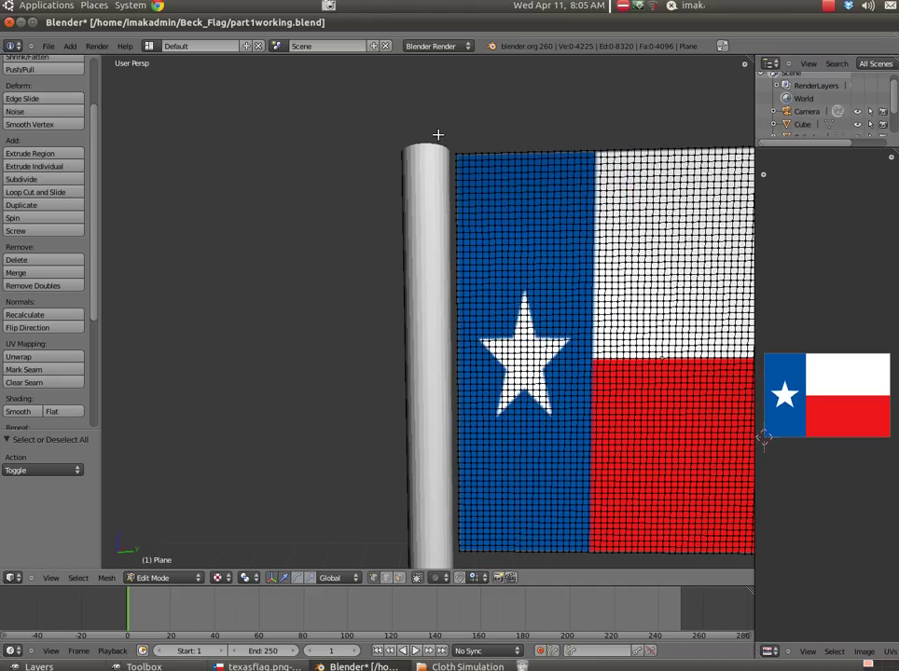
key("b")
left_click_drag(436, 135, 459, 564)
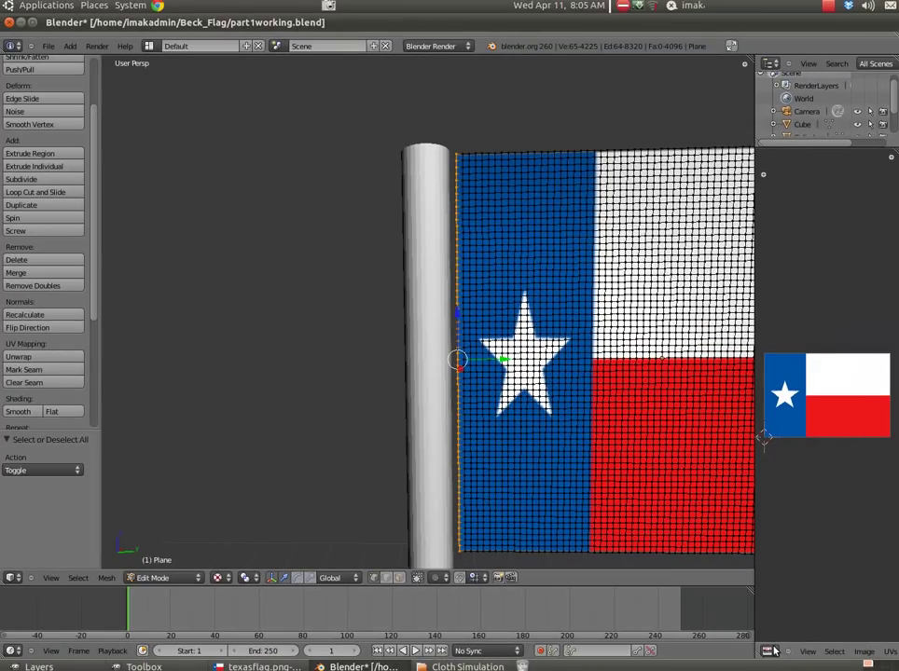
Step: Switch the image panel back to Properties, widen it, and show Object Data
left_click(768, 651)
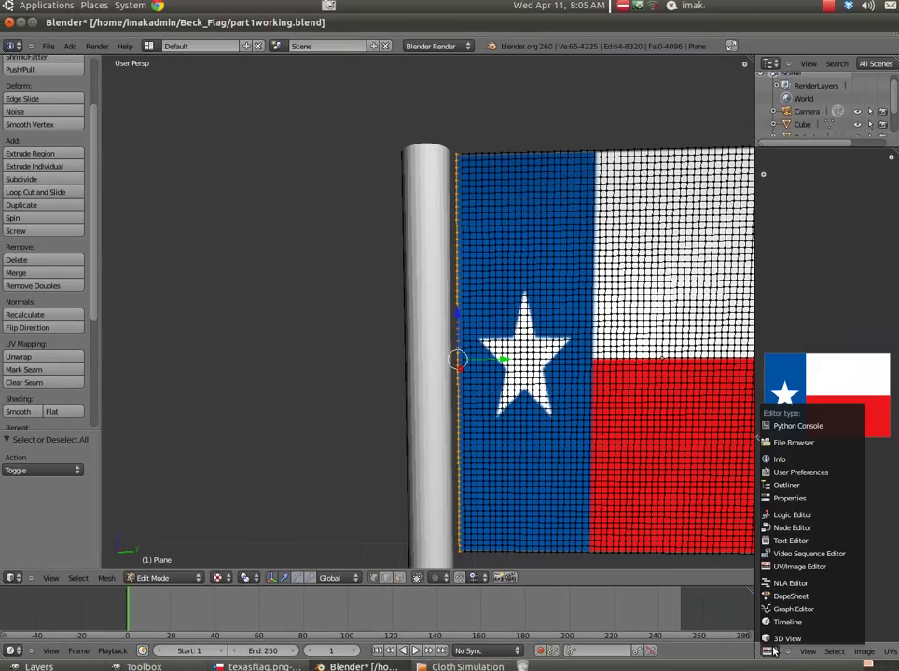
left_click(788, 498)
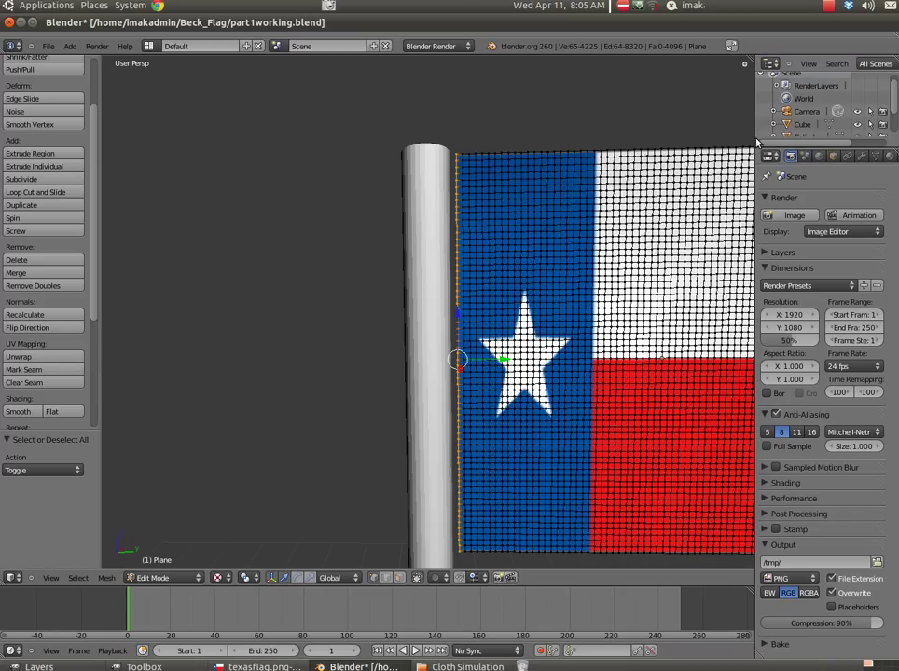
left_click_drag(753, 139, 706, 139)
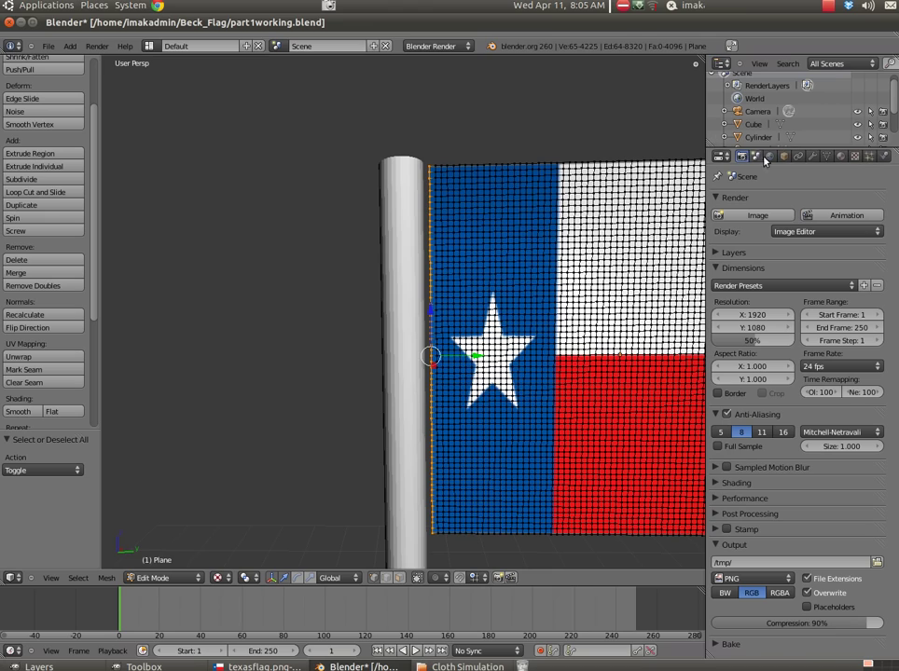
left_click(830, 161)
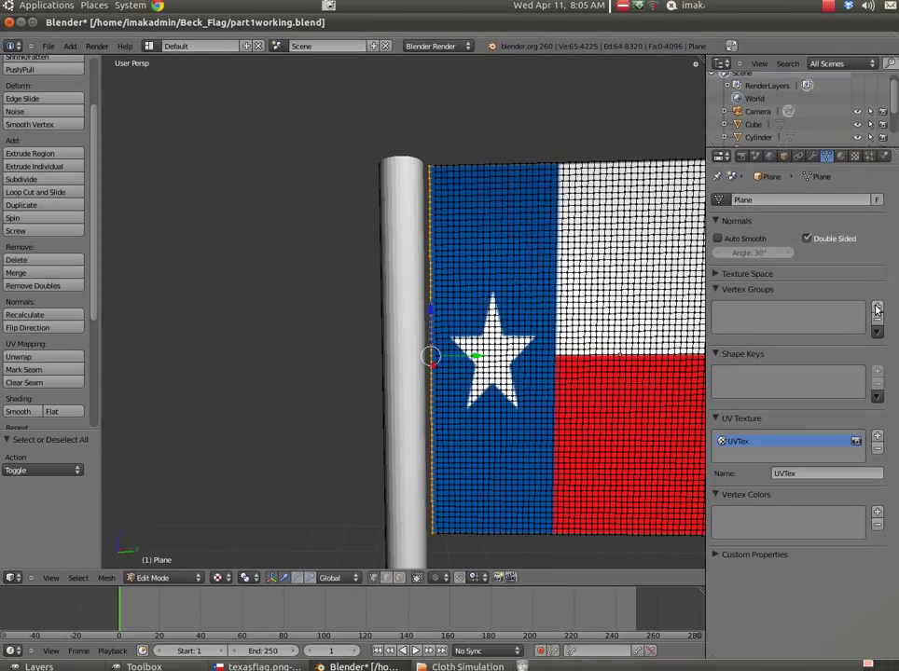
Step: Add a vertex group named 'pin' and assign the 65 pole-side vertices to it
left_click(877, 309)
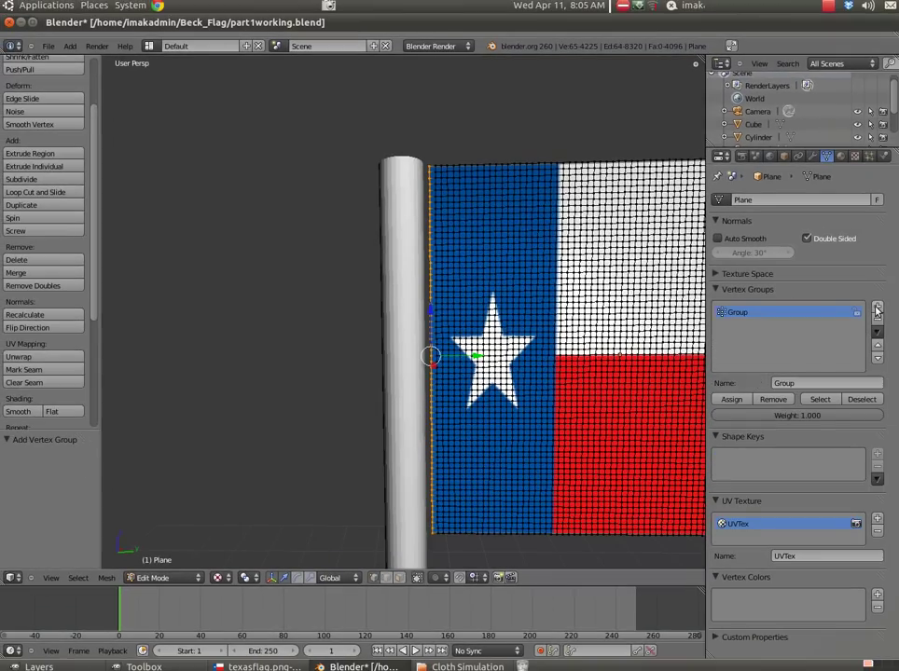
left_click(806, 382)
key("BackSpace")
key("Return")
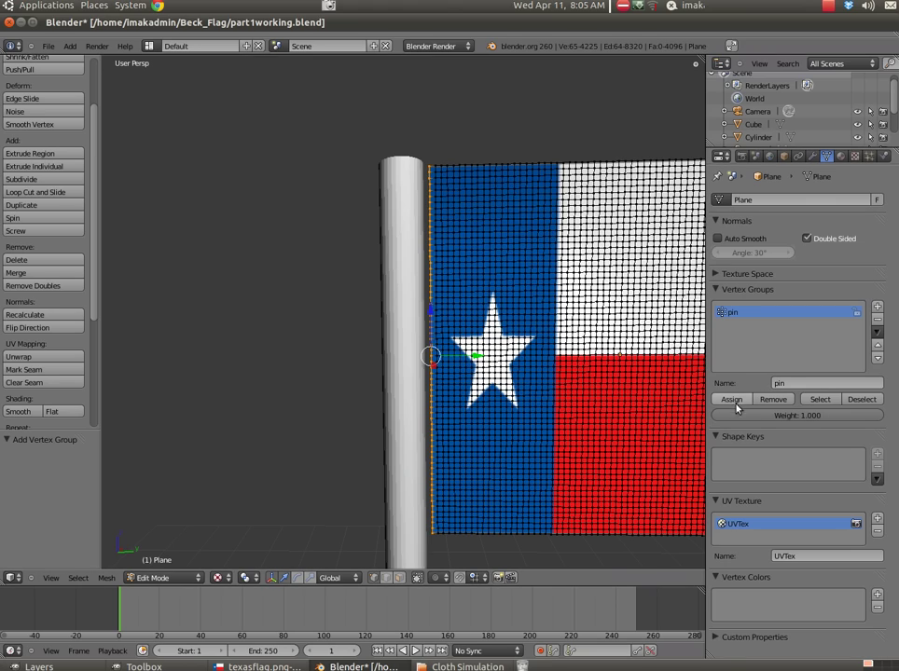
left_click(732, 401)
left_click(733, 401)
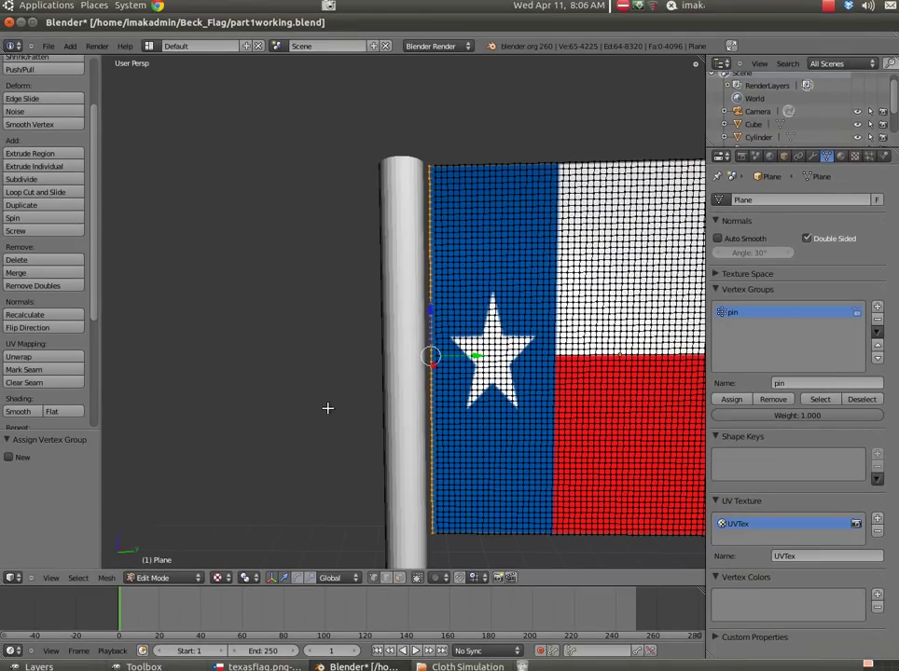
Step: Zoom out, switch the flag to Object Mode, and test-play the animation before stopping at frame 1
scroll(385, 395, "down", 6)
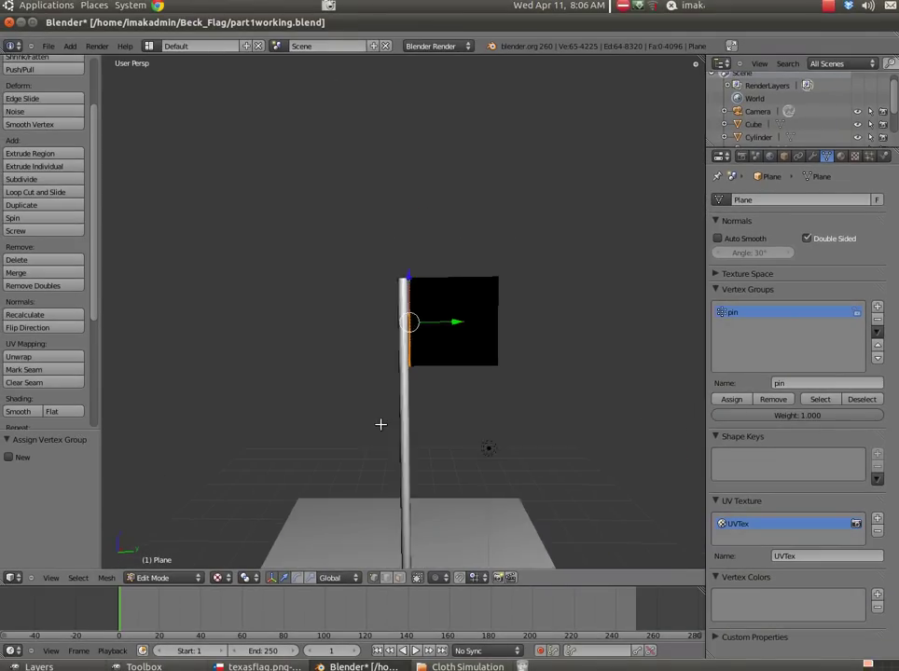
scroll(389, 432, "down", 2)
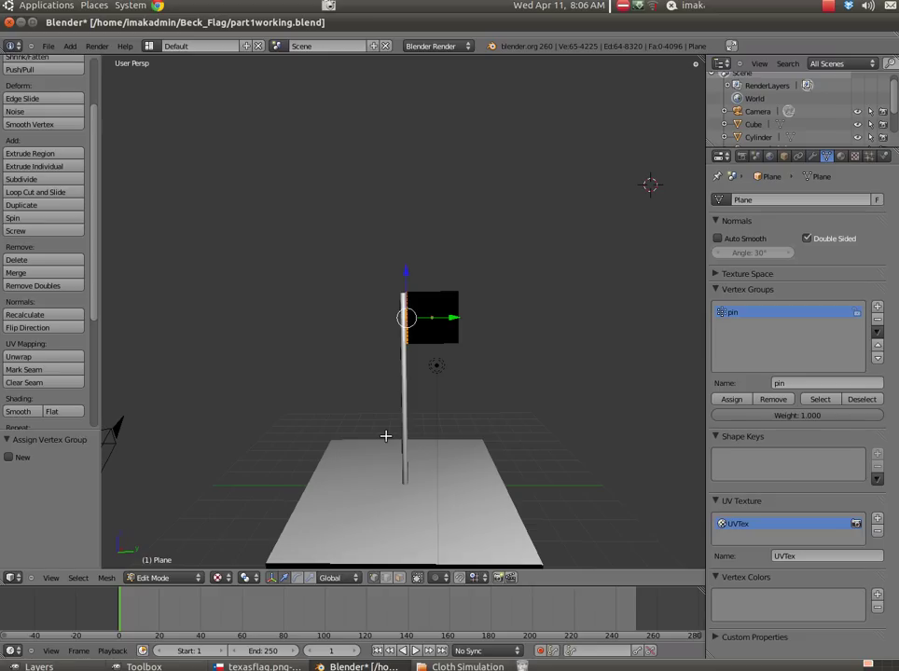
left_click(172, 579)
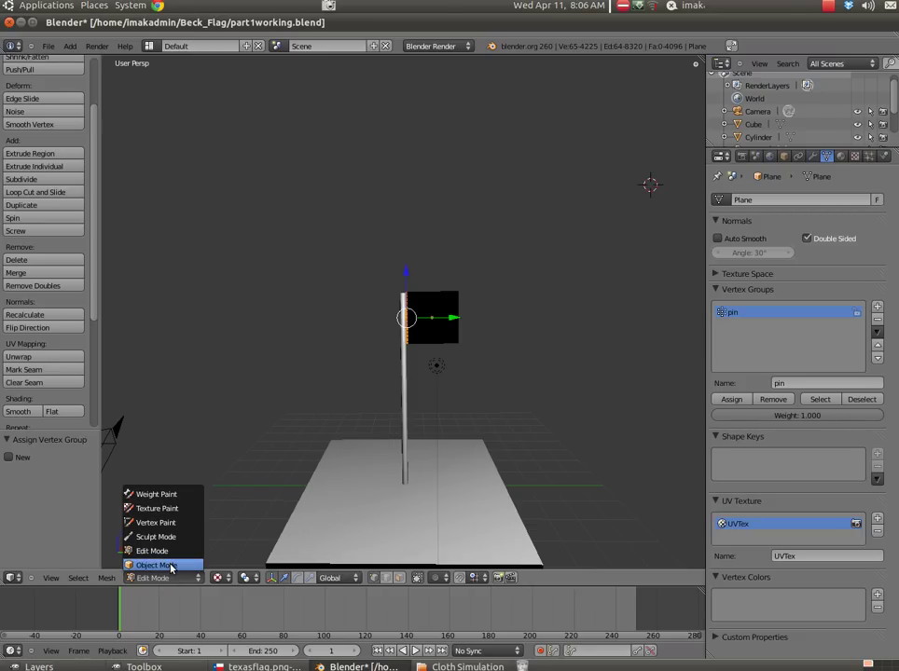
left_click(154, 564)
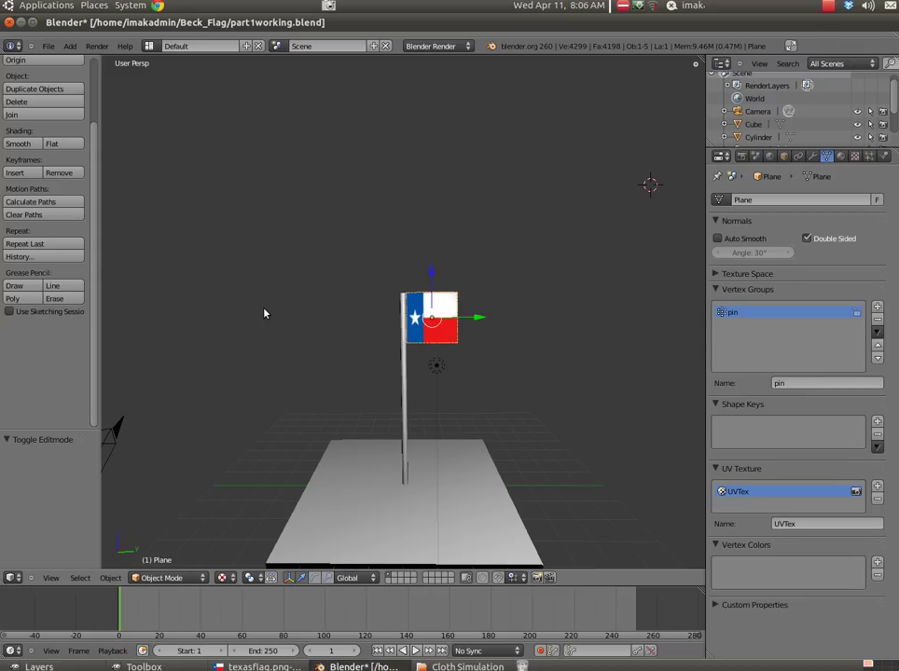
key("alt+a")
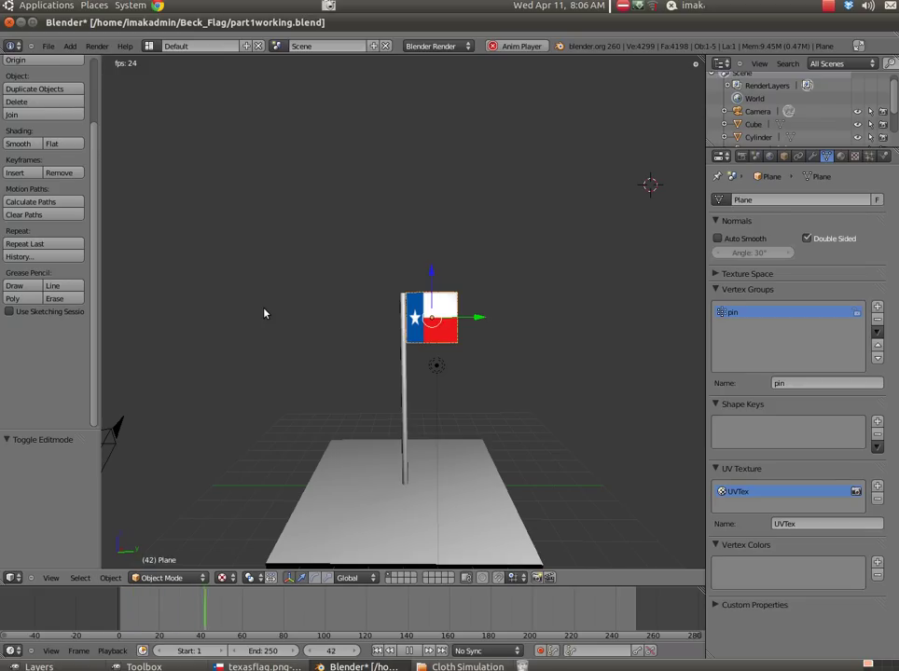
key("Escape")
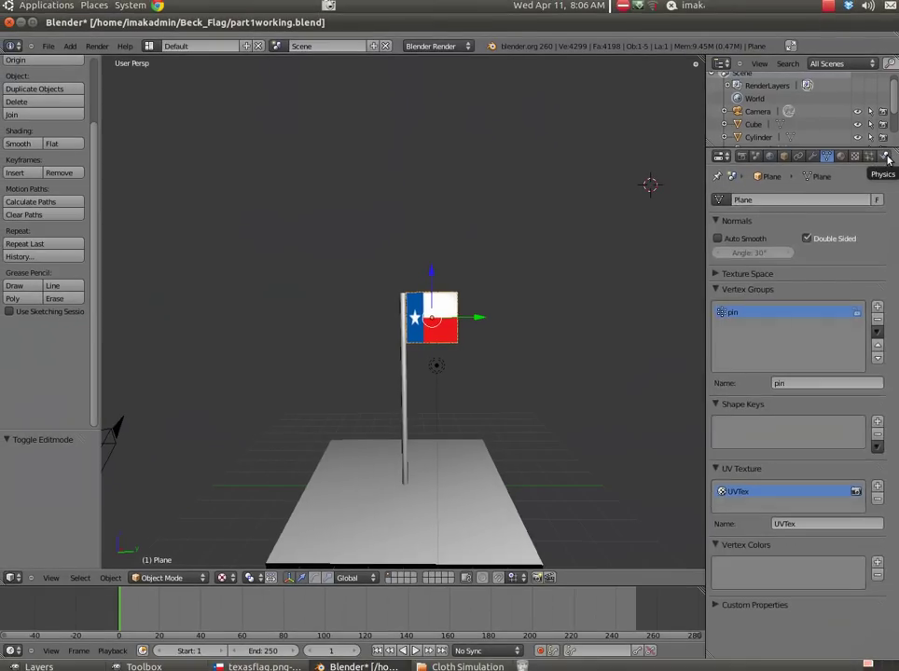
Step: Add Cloth physics to the flag with the Silk preset (mass 0.150, structural 5.000, bending 0.050)
left_click(880, 156)
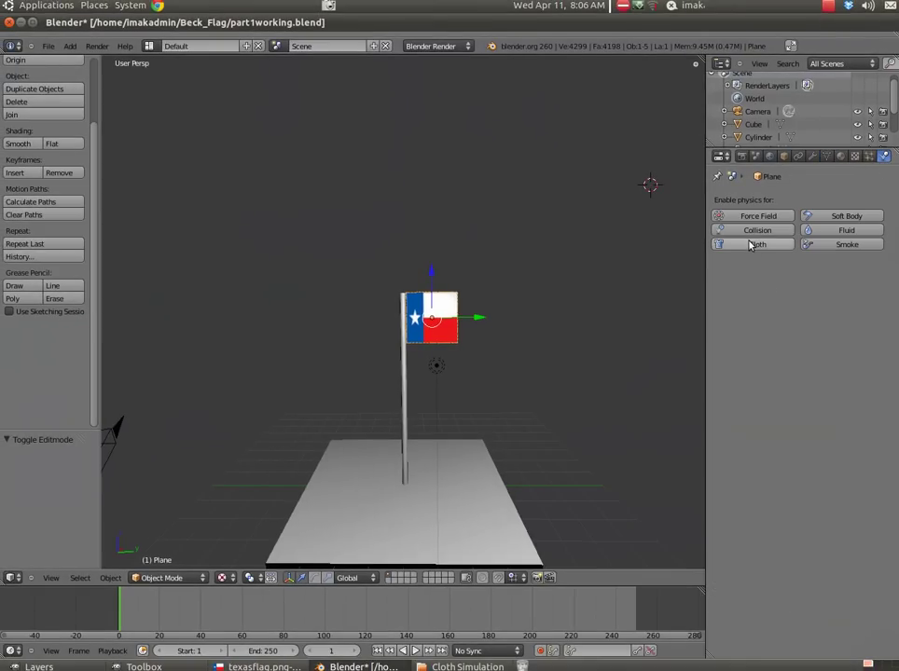
left_click(755, 243)
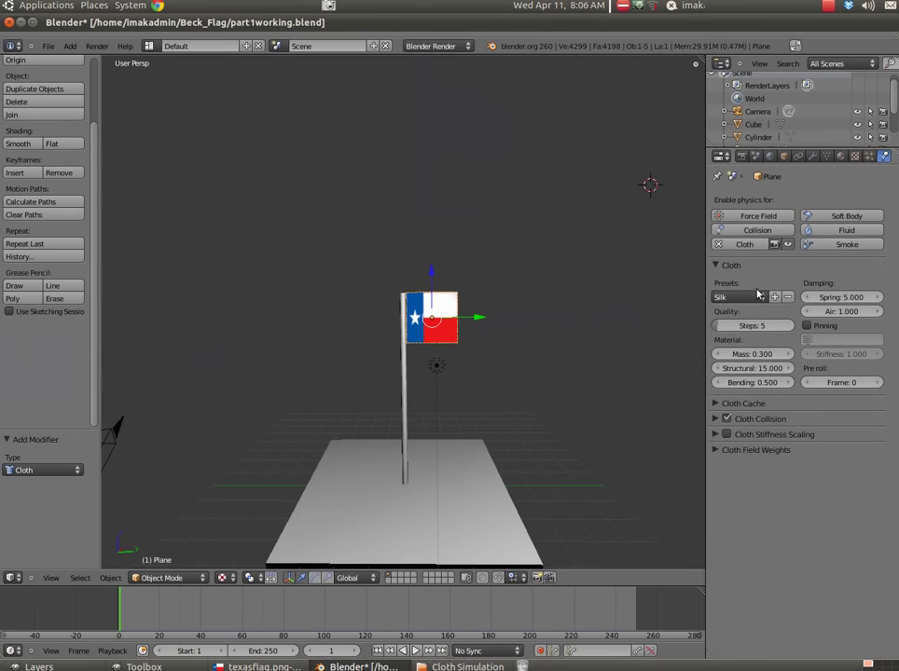
left_click(716, 286)
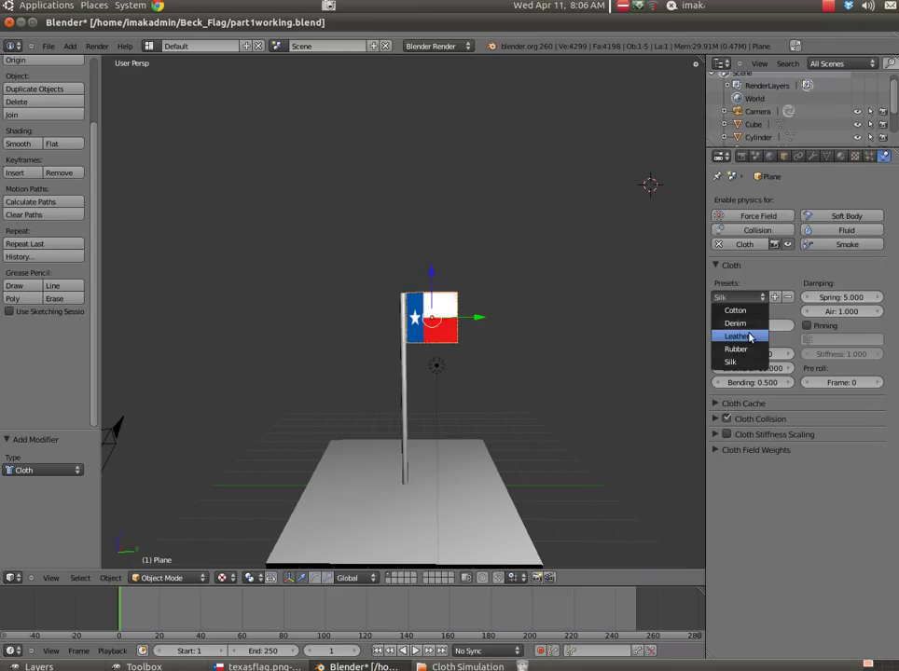
left_click(741, 362)
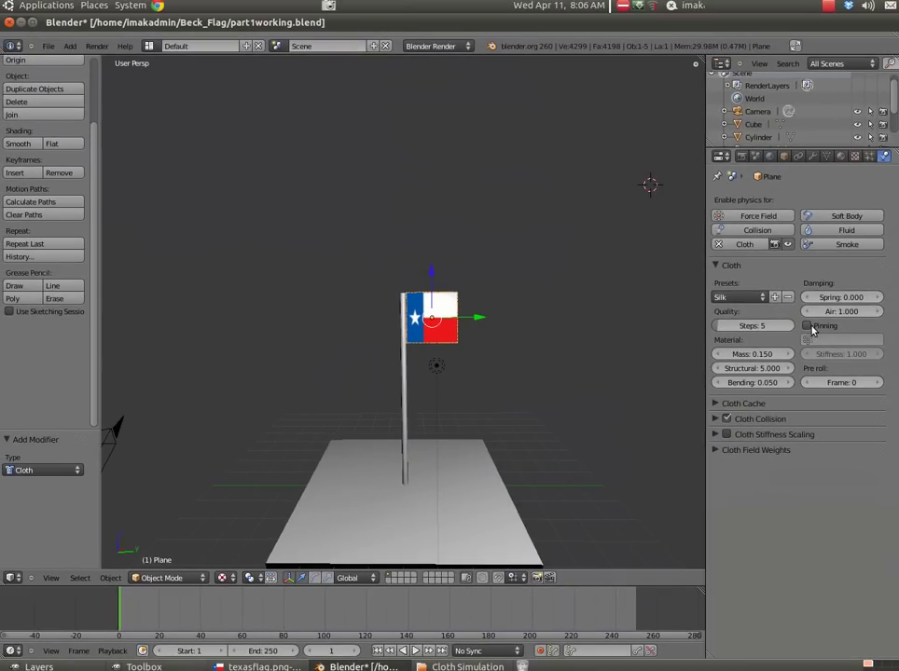
Step: Pin the cloth to the 'pin' vertex group and enable Self Collision (quality 1, distance 0.750)
left_click(806, 326)
left_click(842, 339)
left_click(843, 351)
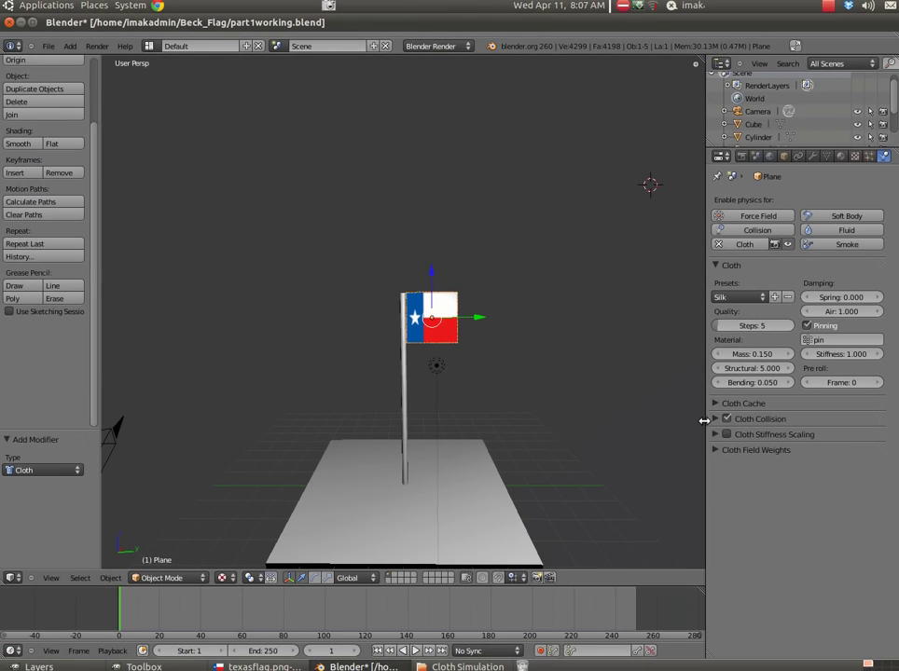
left_click(714, 423)
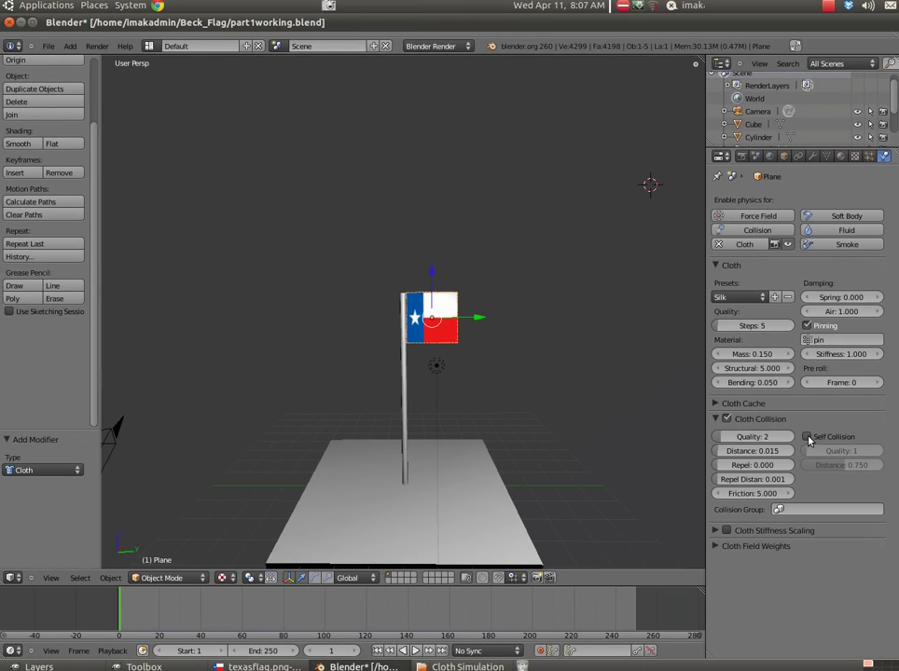
left_click(806, 436)
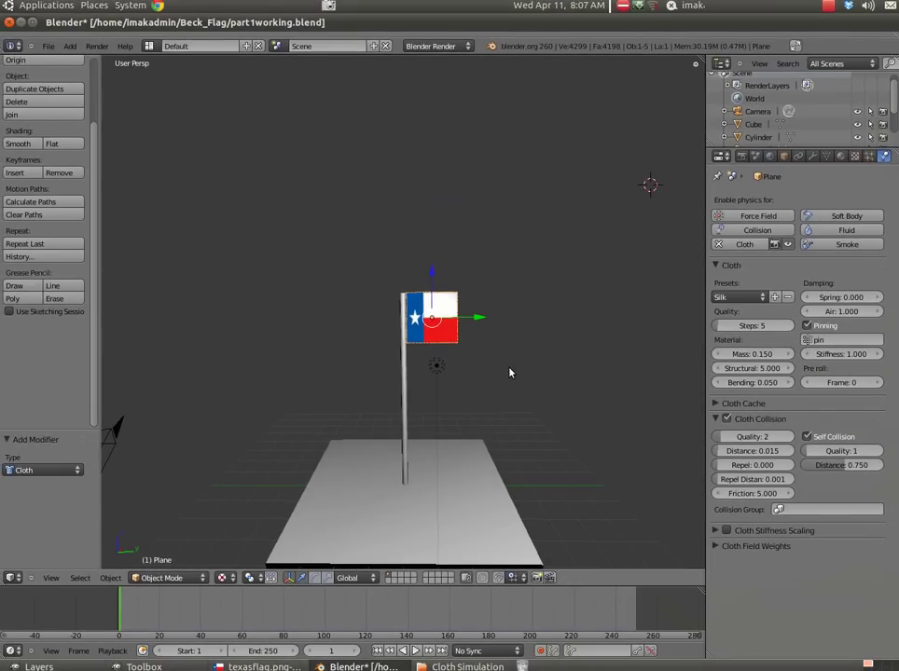
Step: Play the cloth simulation and stop it at frame 74 with the flag curled against the pole
key("alt+a")
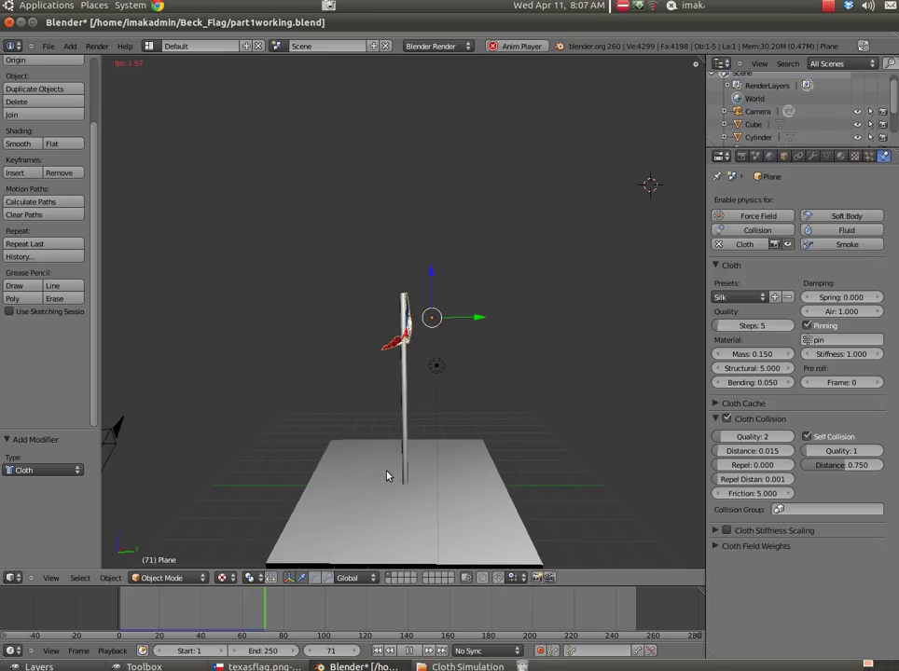
left_click(414, 651)
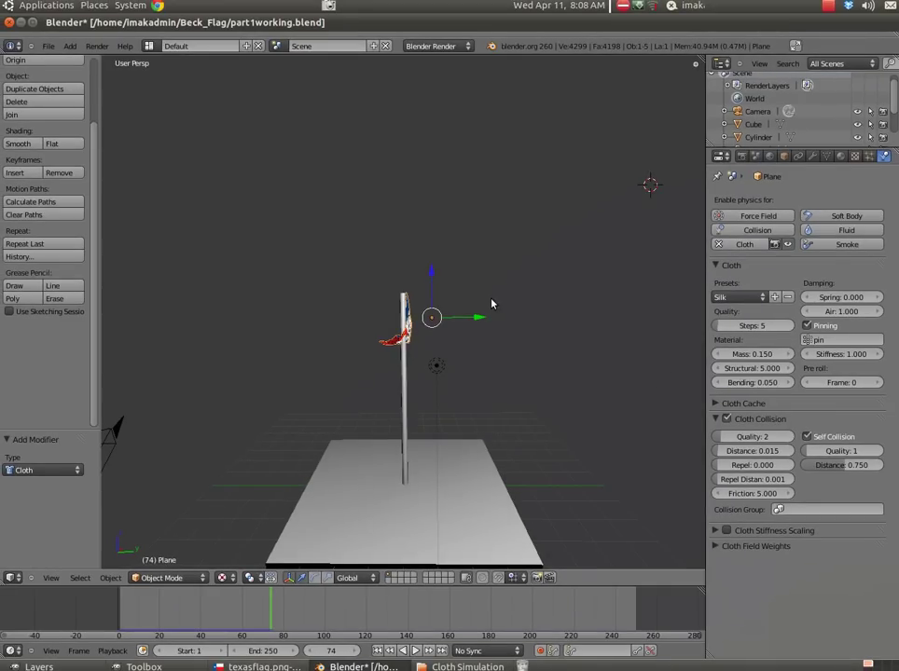
left_click(828, 6)
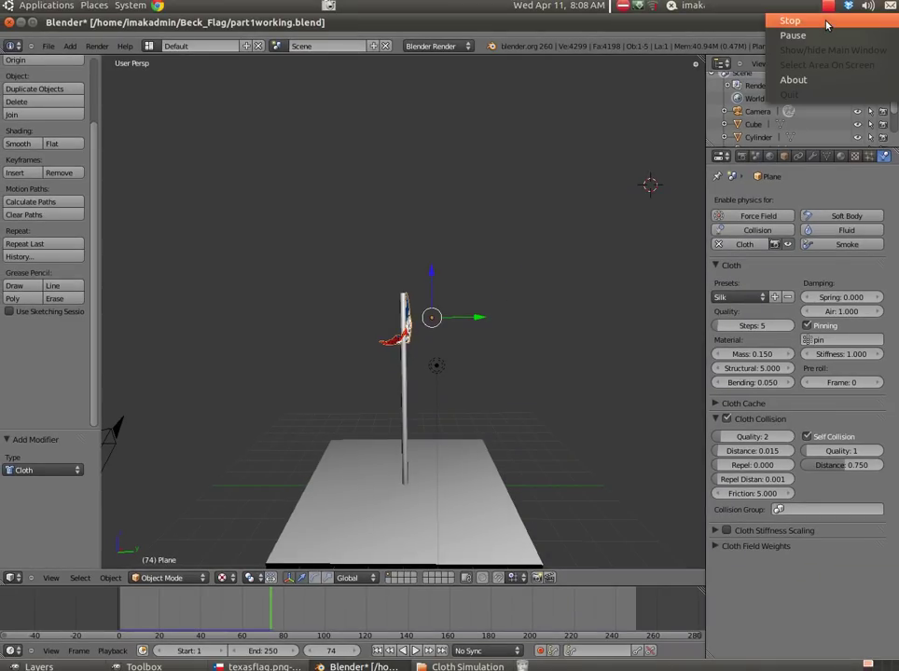